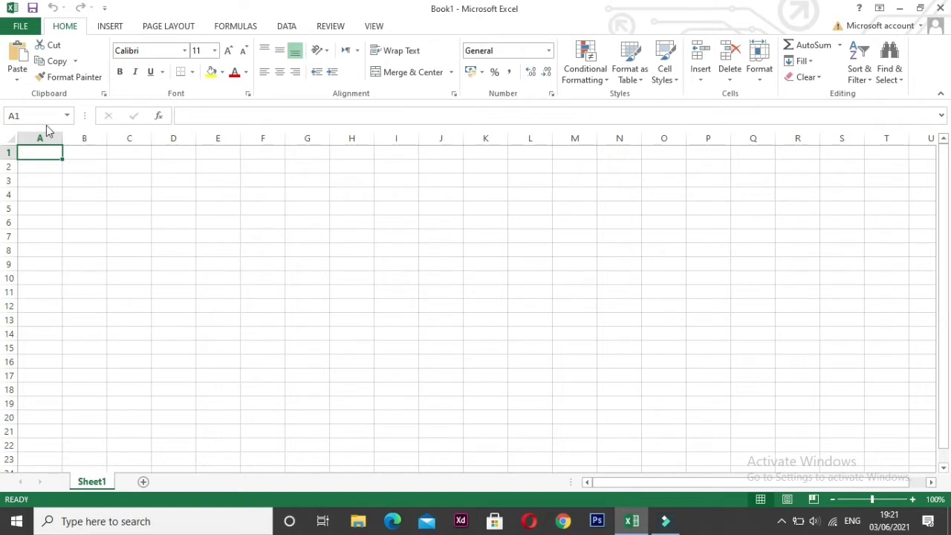
pyautogui.click(45, 167)
pyautogui.click(41, 154)
pyautogui.click(41, 168)
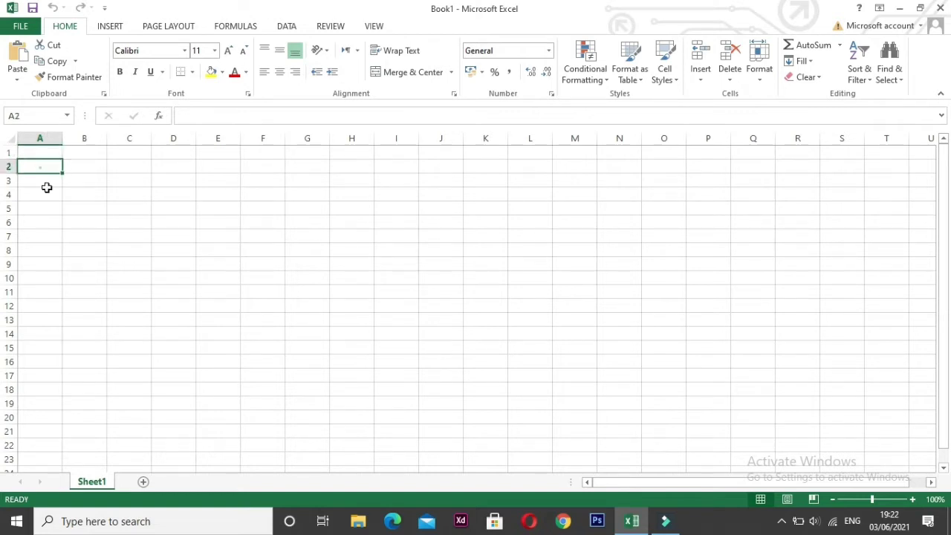
pyautogui.click(47, 195)
pyautogui.click(48, 209)
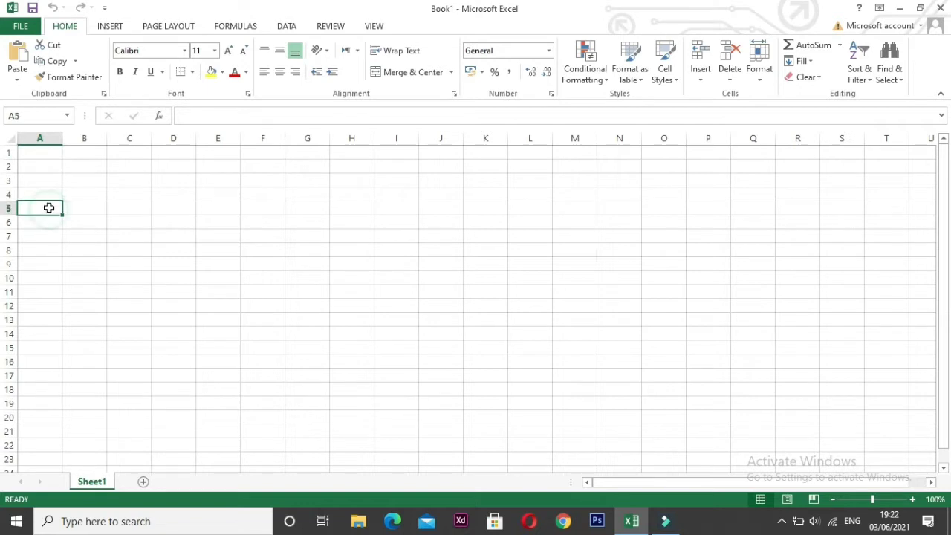
# Enter the numbers 1, 2 and 3 one below another in cells A1 to A3
pyautogui.click(33, 150)
pyautogui.write('1')
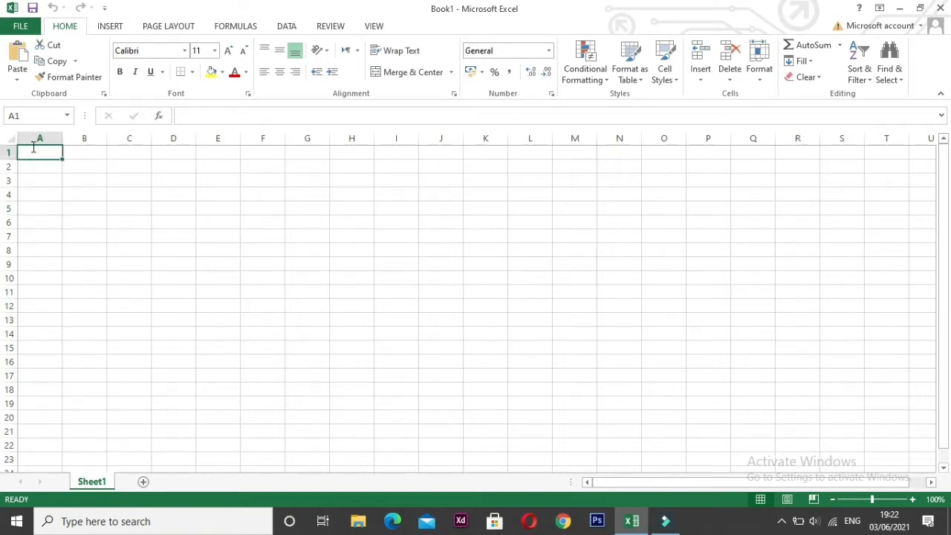
pyautogui.press('Return')
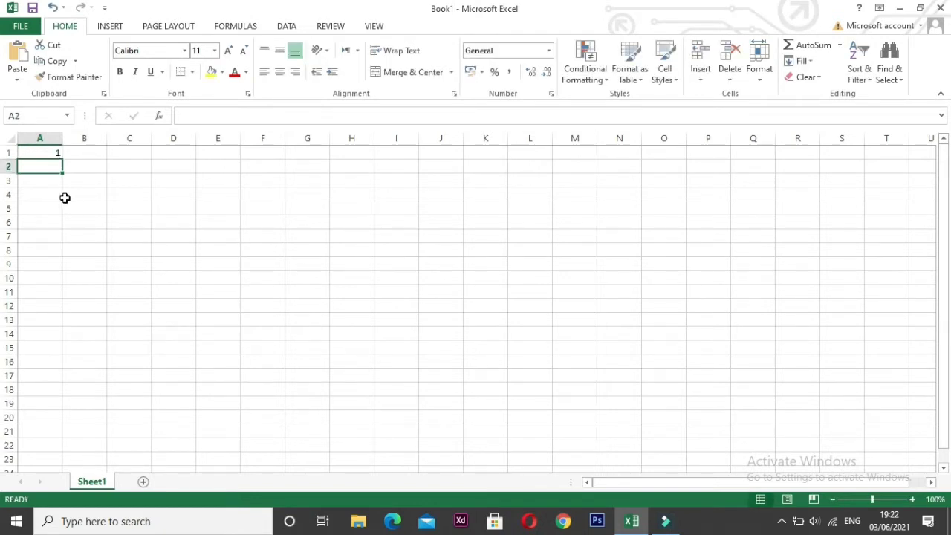
pyautogui.write('2')
pyautogui.press('Return')
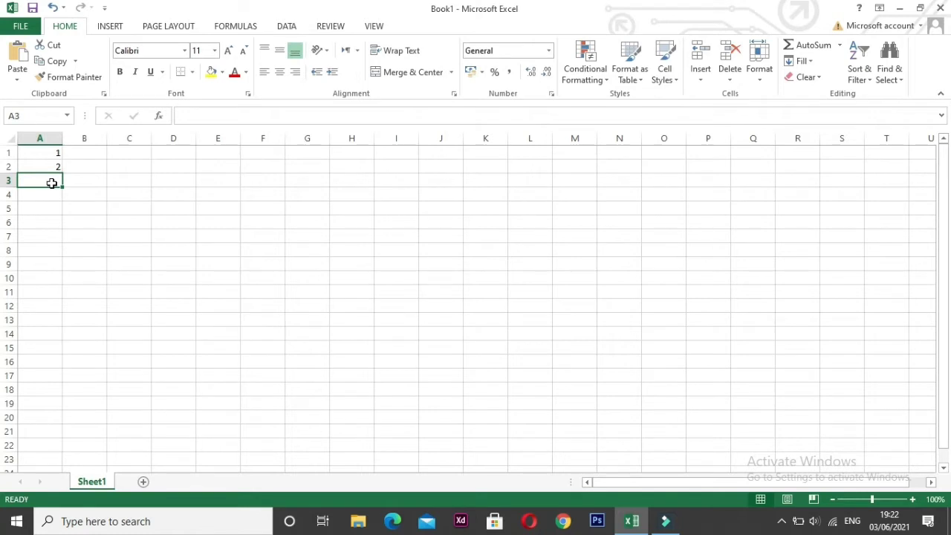
pyautogui.write('3')
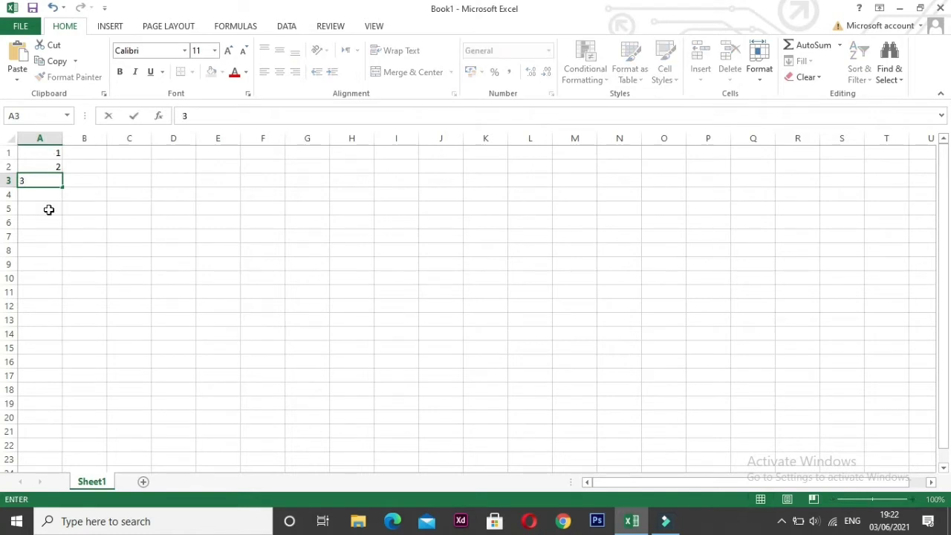
# Delete the numbers in A1:A3 by removing the entire column
pyautogui.moveTo(48, 173); pyautogui.dragTo(42, 152)
pyautogui.press('BackSpace')
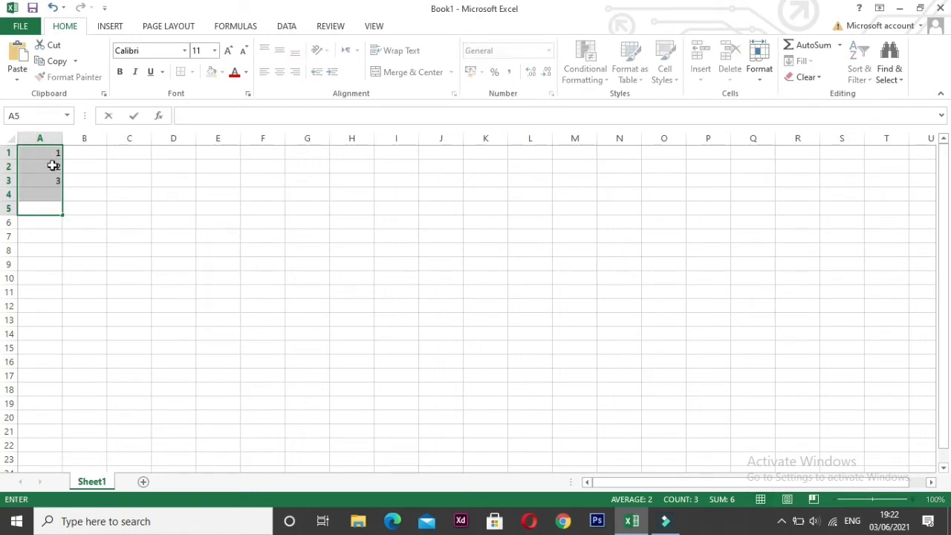
pyautogui.click(52, 166)
pyautogui.moveTo(45, 153); pyautogui.dragTo(52, 180)
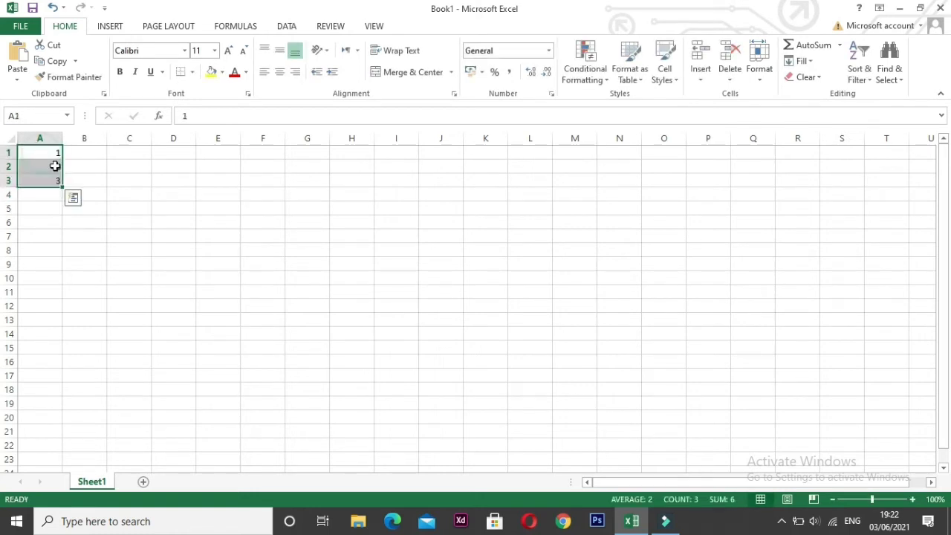
pyautogui.rightClick(55, 166)
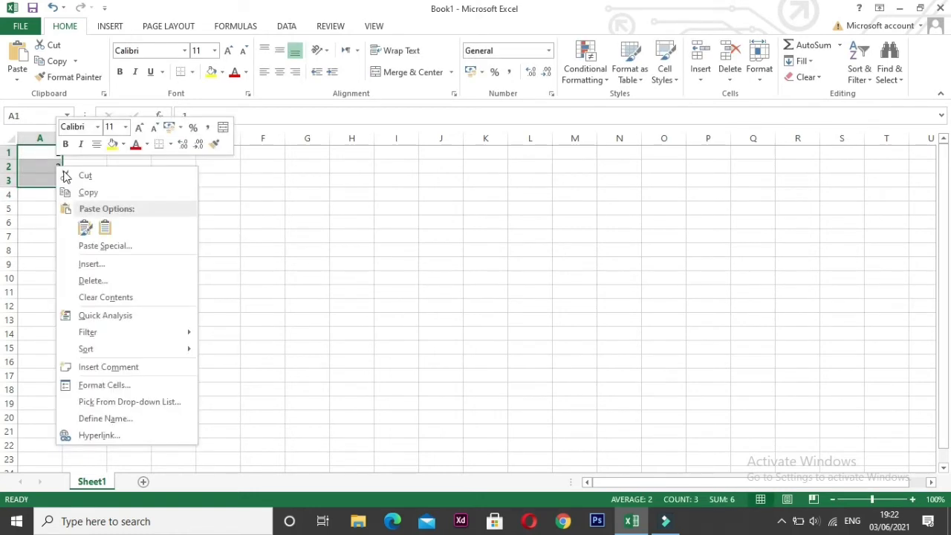
pyautogui.click(100, 282)
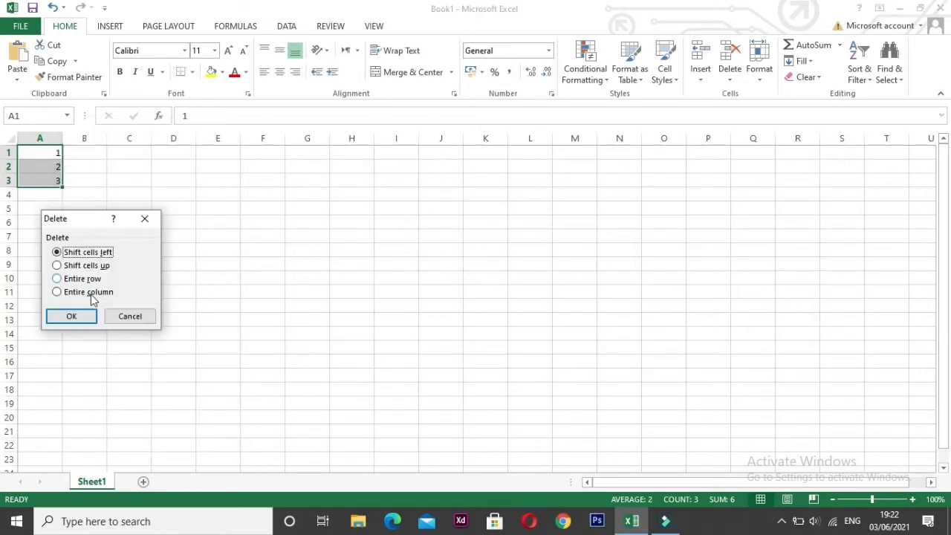
pyautogui.click(88, 292)
pyautogui.click(80, 318)
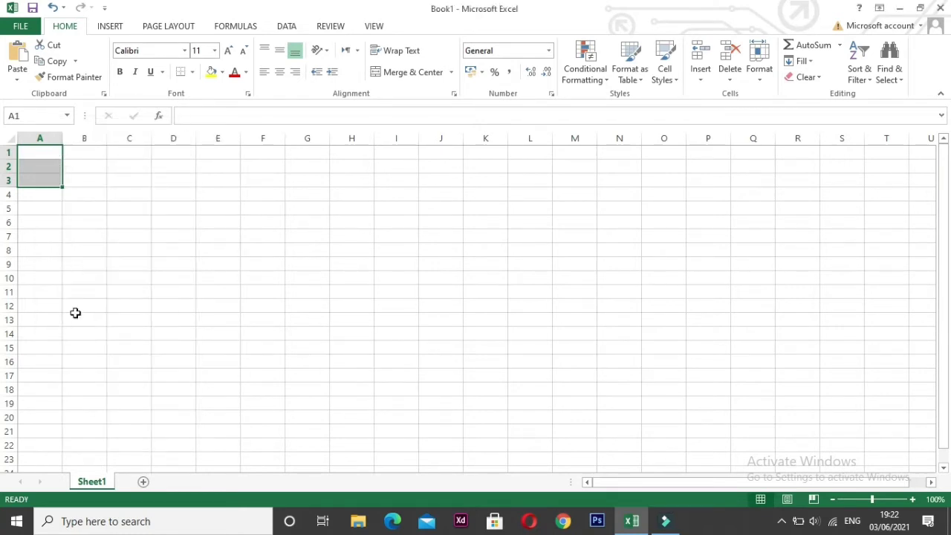
pyautogui.click(83, 288)
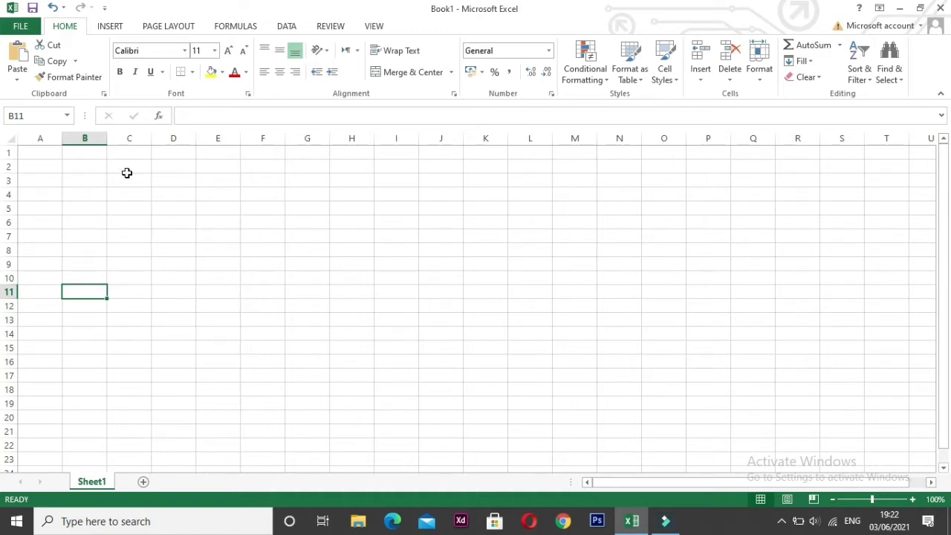
# Enter the table headers No, nama and Alamat across cells B3 to D3
pyautogui.click(83, 180)
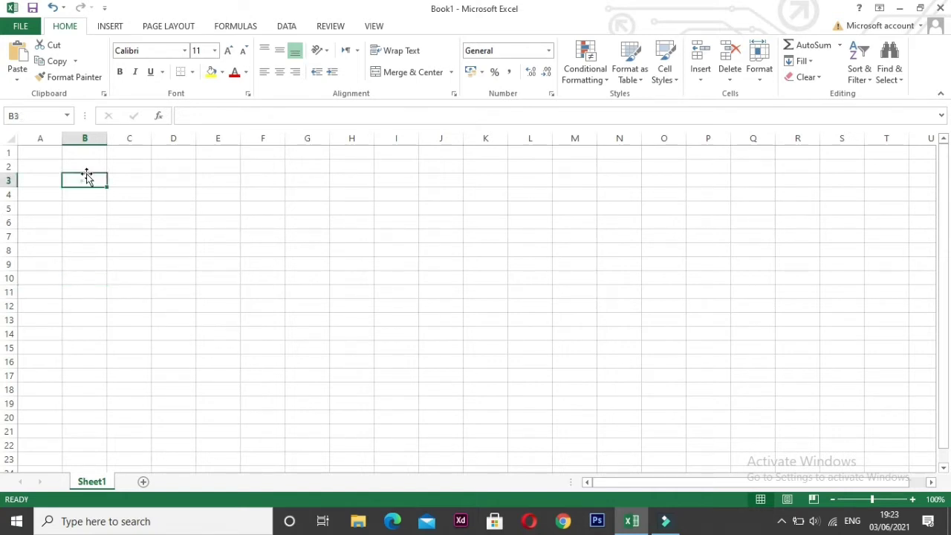
pyautogui.write('No')
pyautogui.press('Tab')
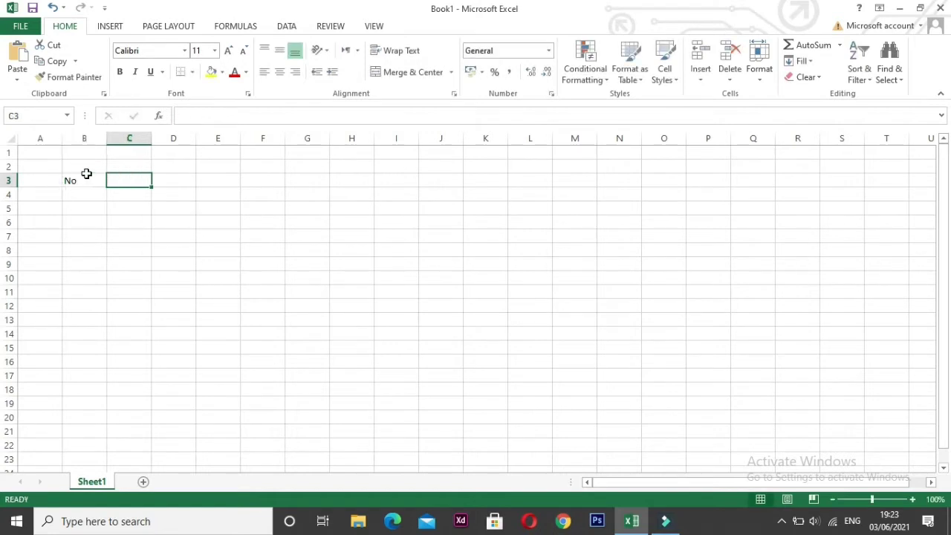
pyautogui.write('nama')
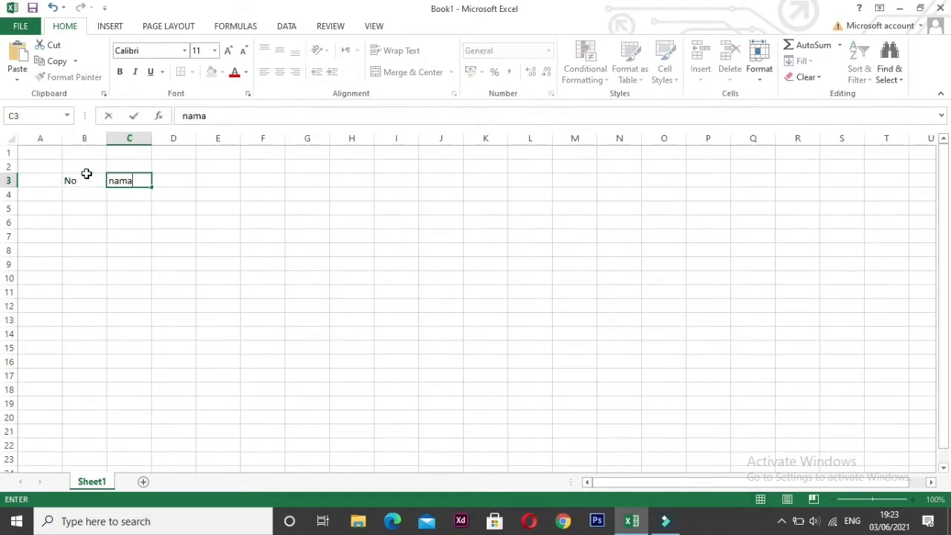
pyautogui.press('Tab')
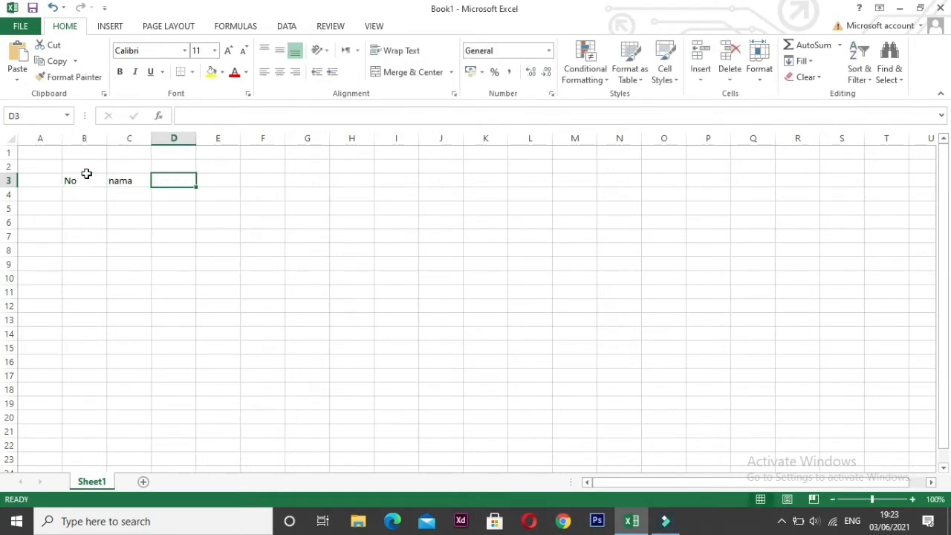
pyautogui.write('Alamat')
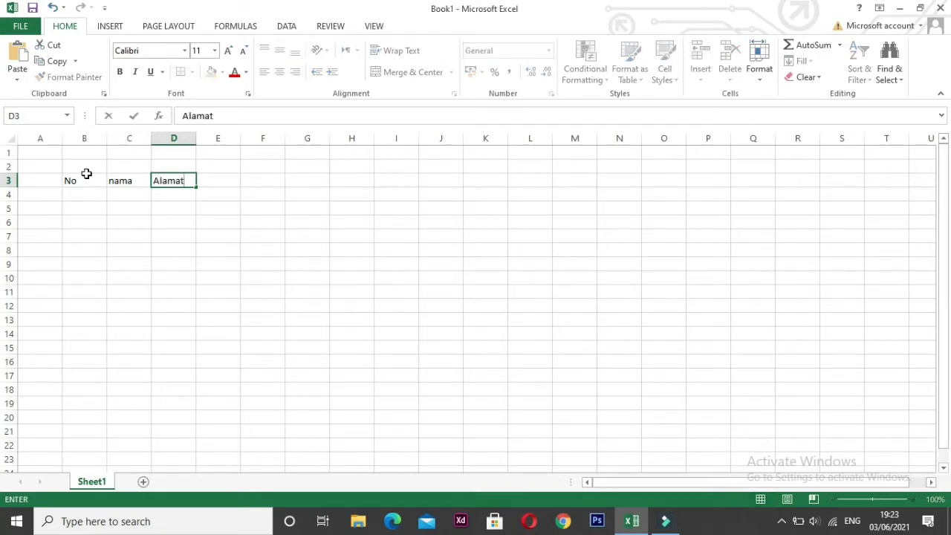
# Capitalize the header in C3 so that it reads Nama
pyautogui.click(127, 180)
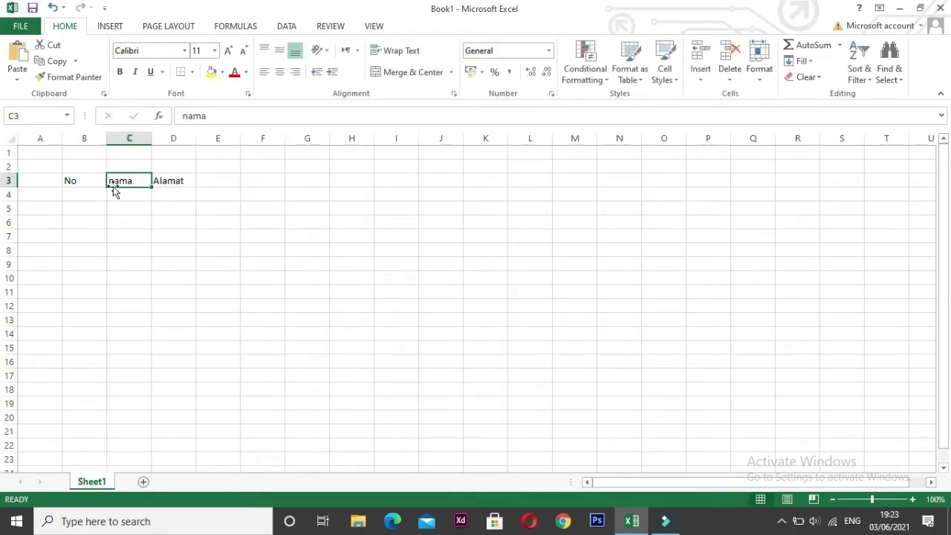
pyautogui.doubleClick(111, 181)
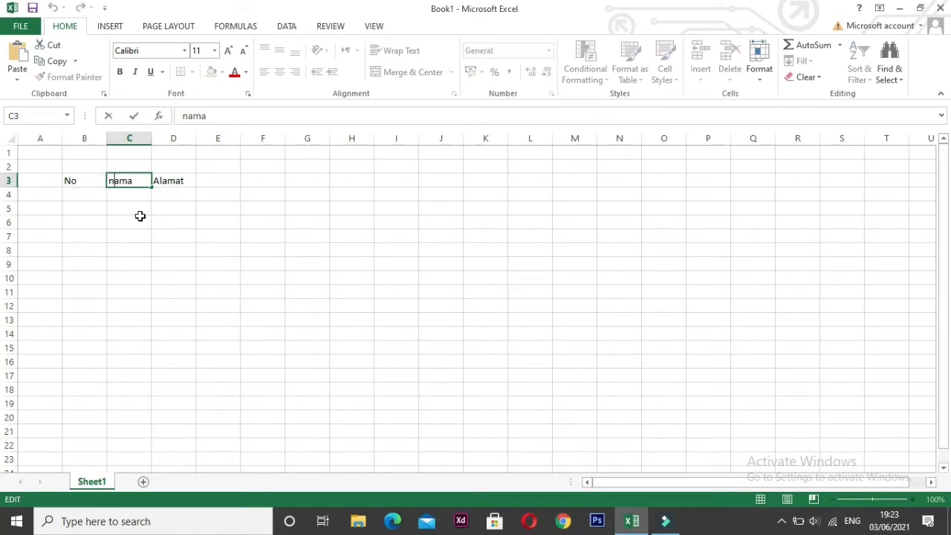
pyautogui.press('BackSpace')
pyautogui.write('N')
pyautogui.click(166, 211)
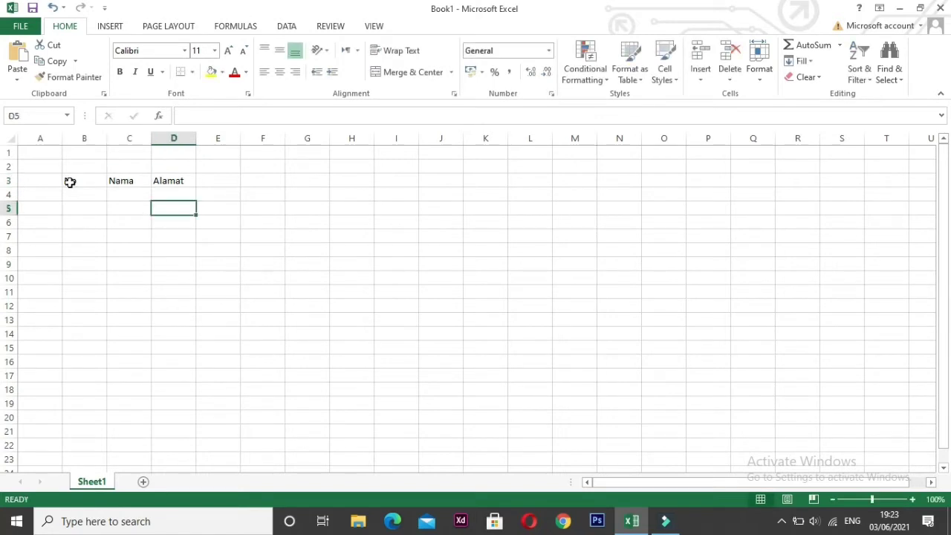
# Apply All Borders to the range B3:D18 to form the table grid
pyautogui.click(71, 181)
pyautogui.moveTo(86, 183); pyautogui.dragTo(177, 390)
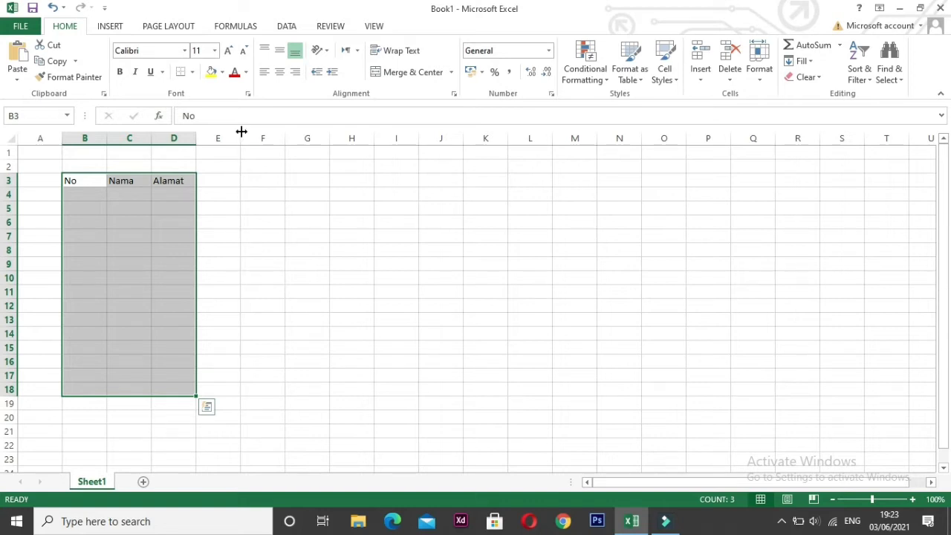
pyautogui.click(193, 72)
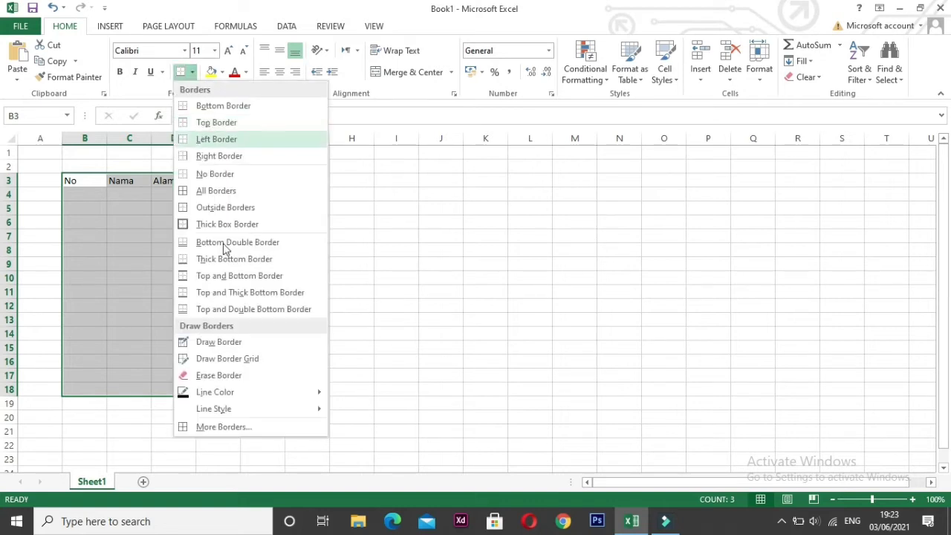
pyautogui.click(216, 190)
pyautogui.click(371, 239)
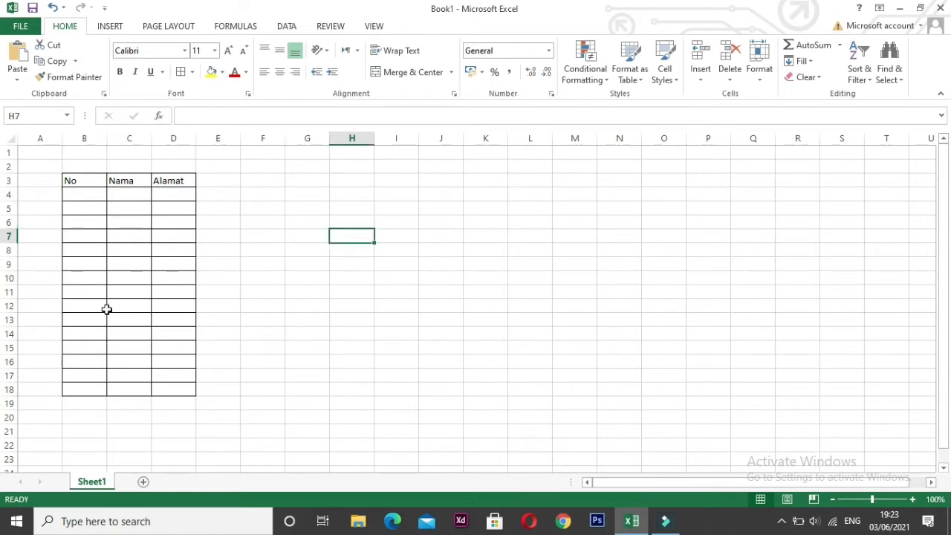
pyautogui.click(72, 181)
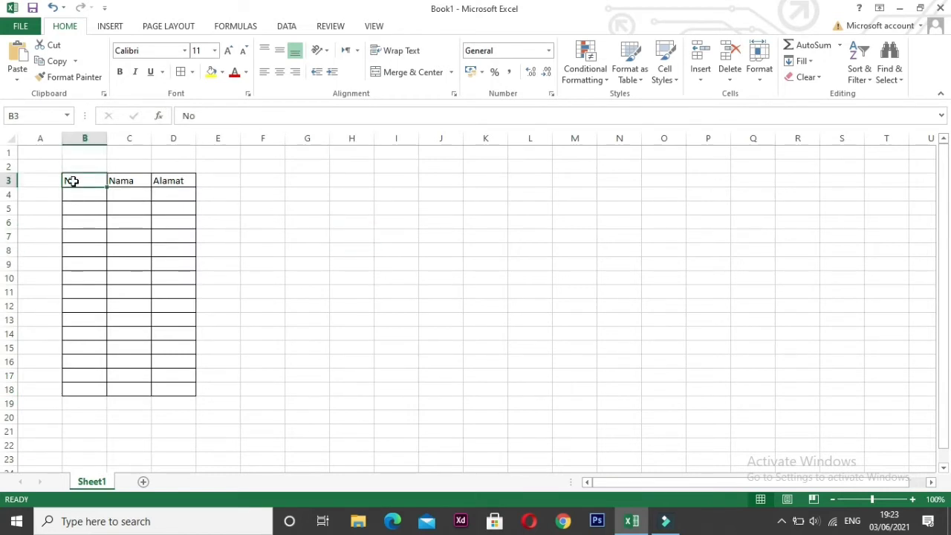
pyautogui.click(81, 199)
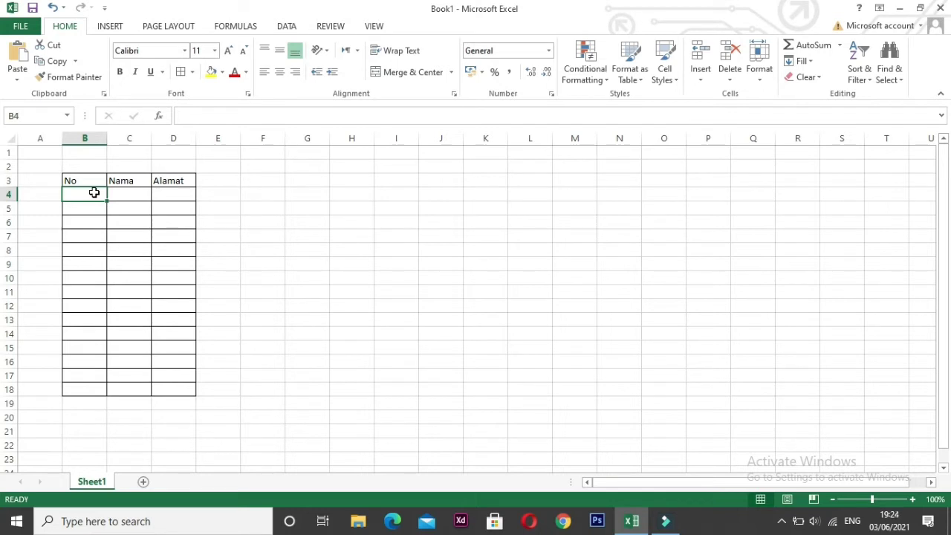
pyautogui.click(183, 212)
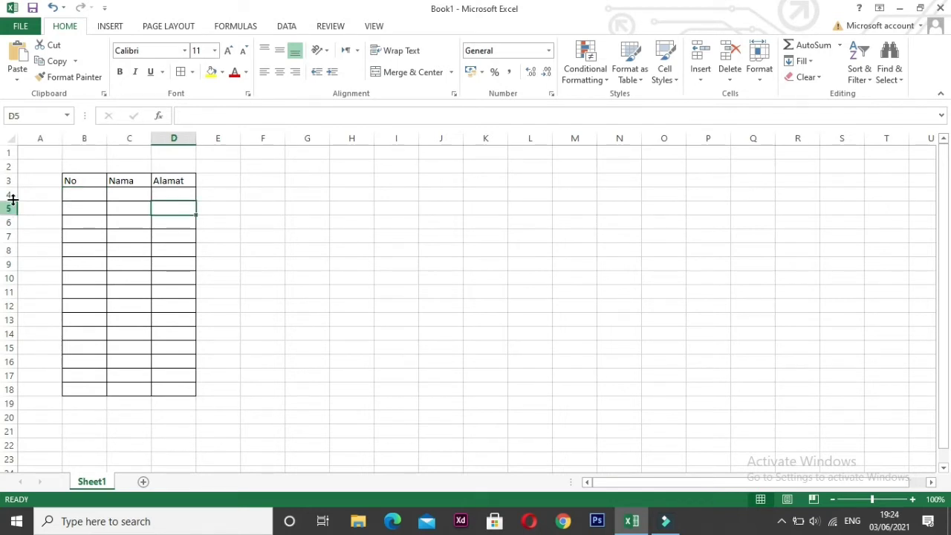
pyautogui.click(90, 191)
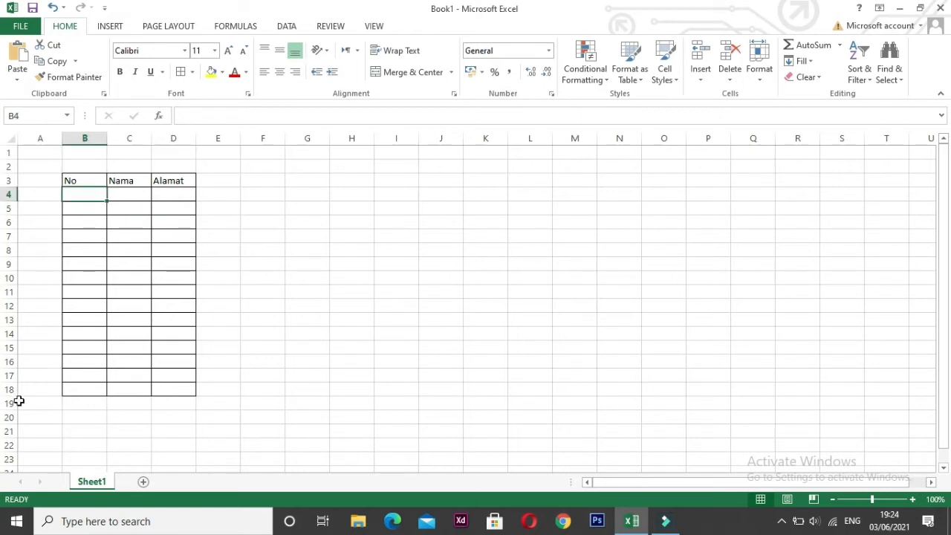
pyautogui.click(75, 388)
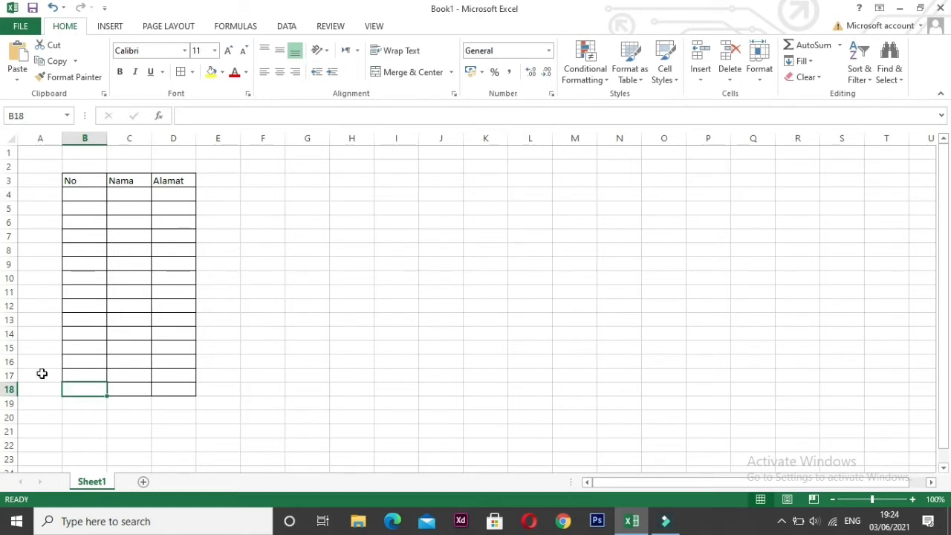
# Enter 1 in B4 and fill the No column down to B18 as a series from 1 to 15
pyautogui.click(88, 195)
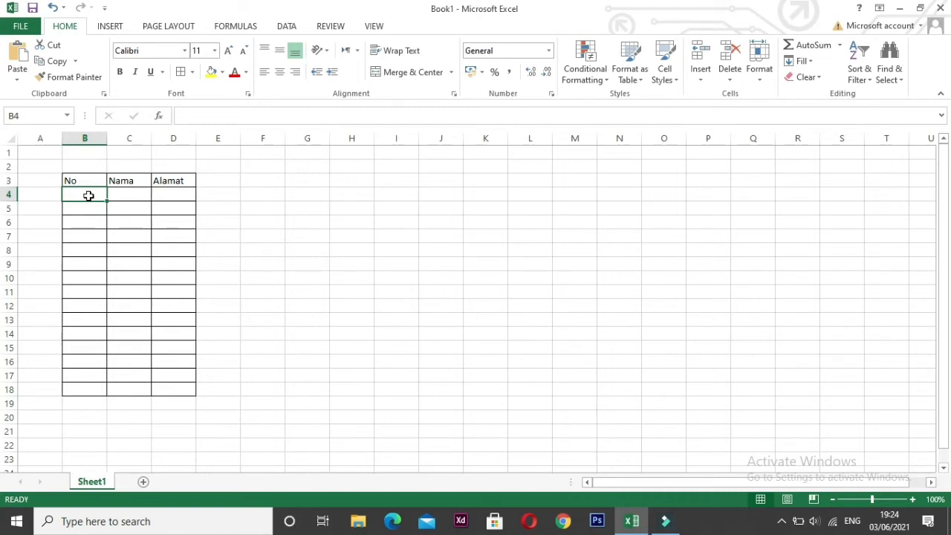
pyautogui.write('1')
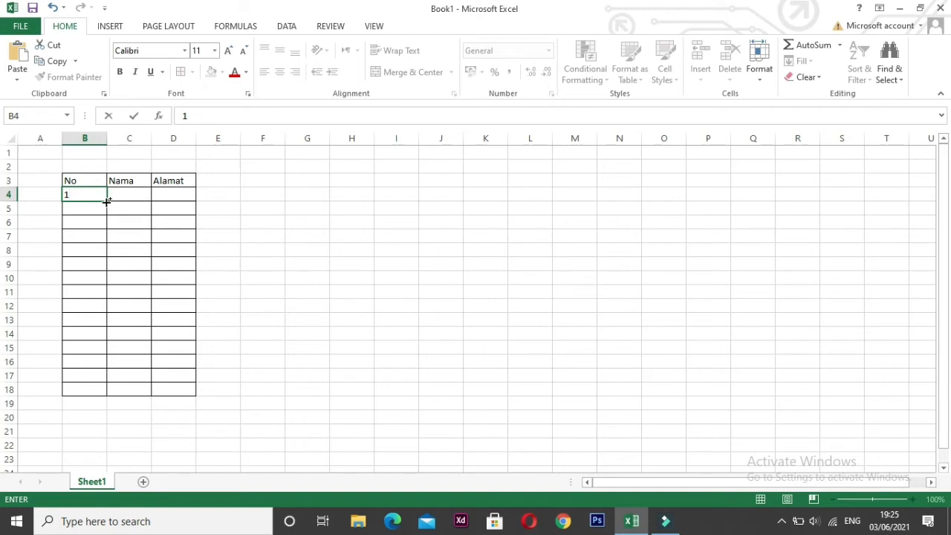
pyautogui.moveTo(107, 200); pyautogui.dragTo(107, 200)
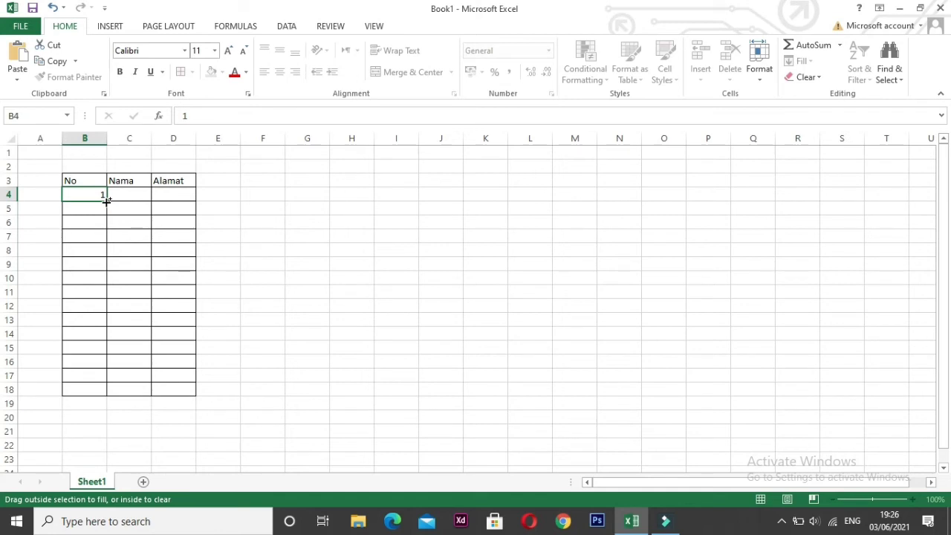
pyautogui.moveTo(107, 199); pyautogui.dragTo(110, 287)
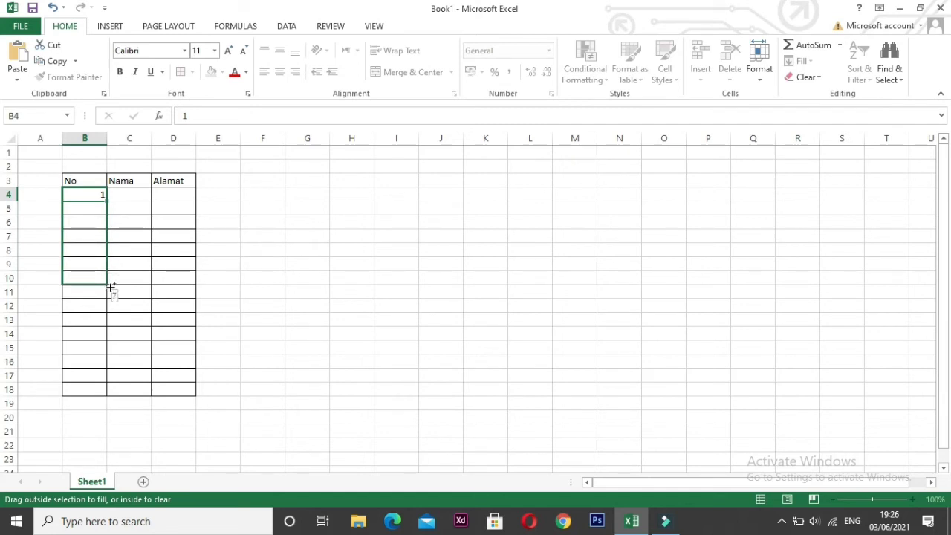
pyautogui.moveTo(110, 287); pyautogui.dragTo(116, 394)
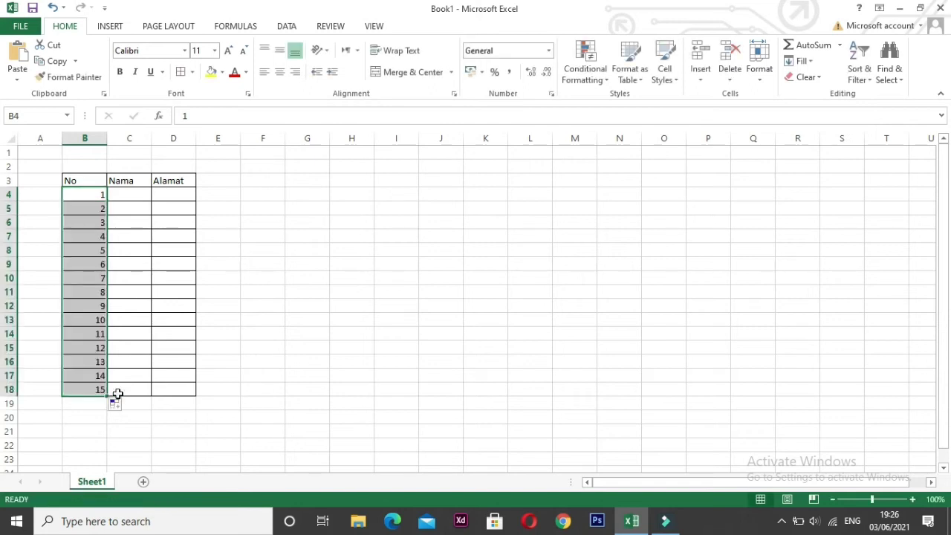
pyautogui.click(101, 205)
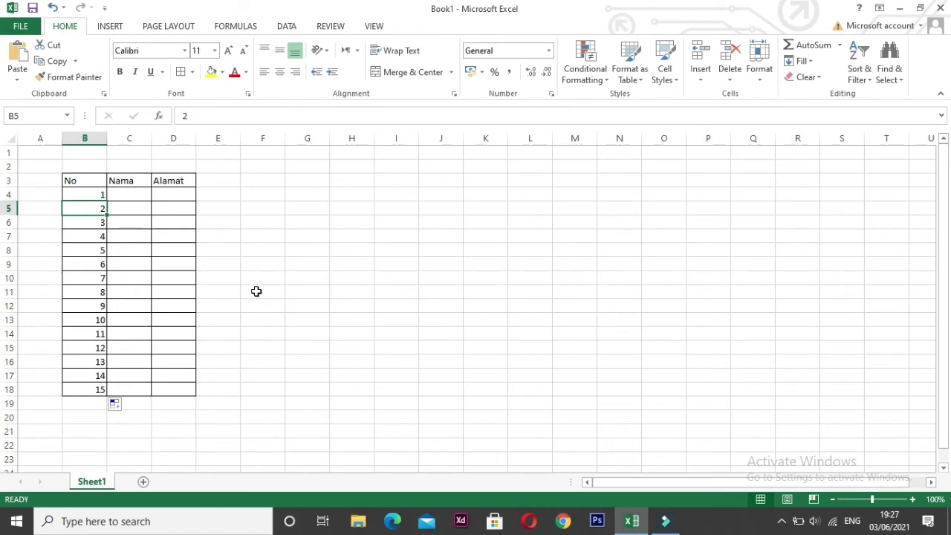
pyautogui.click(261, 199)
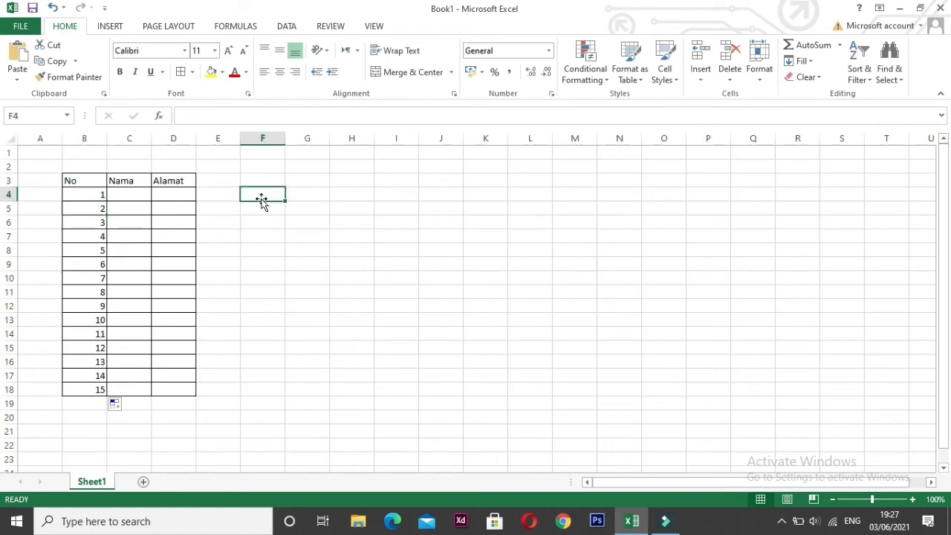